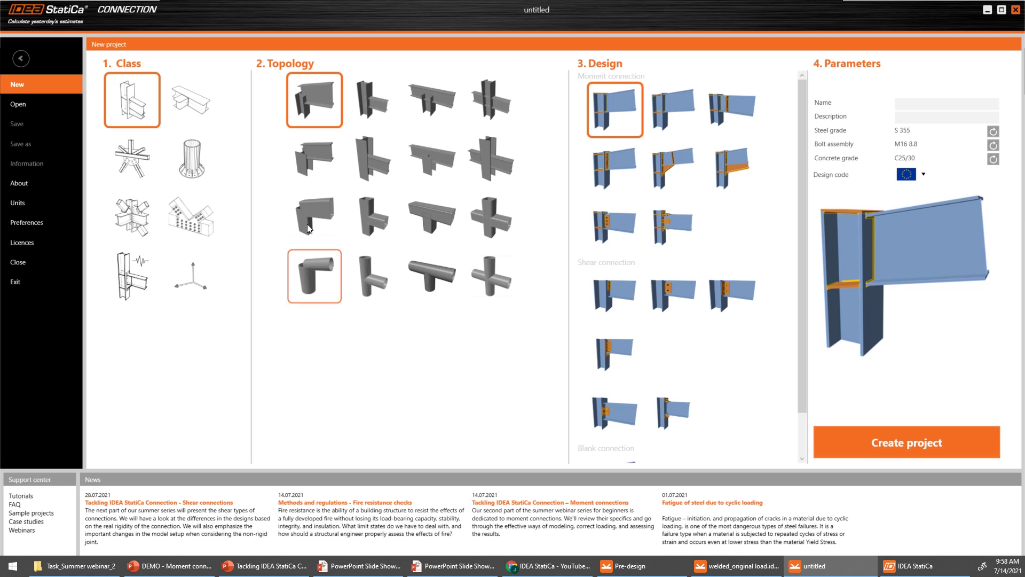
Step: Preview the designs offered for the other connection classes, such as truss and footing, and return to the beam-to-column class
click(131, 218)
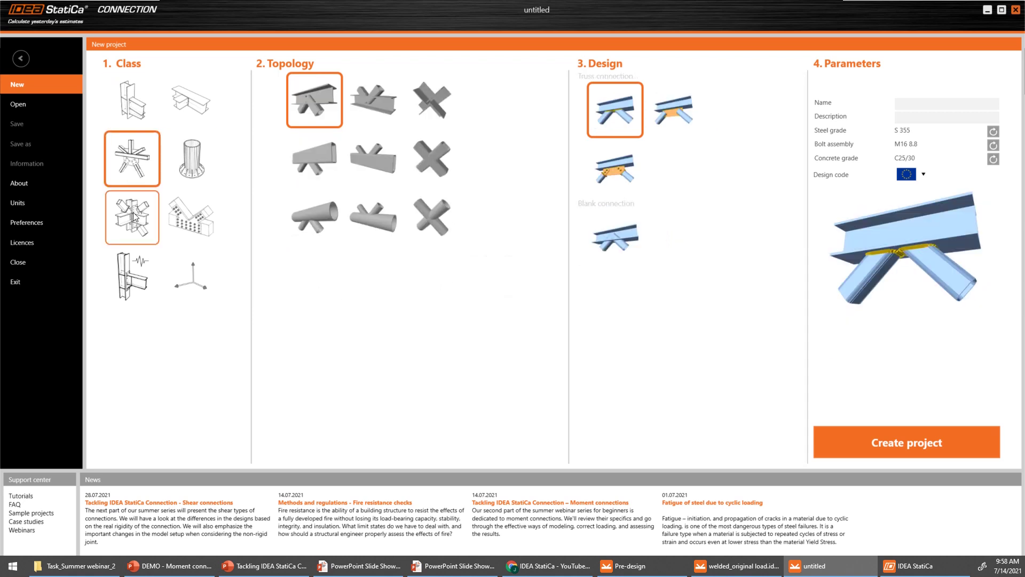
click(122, 280)
click(190, 218)
click(206, 167)
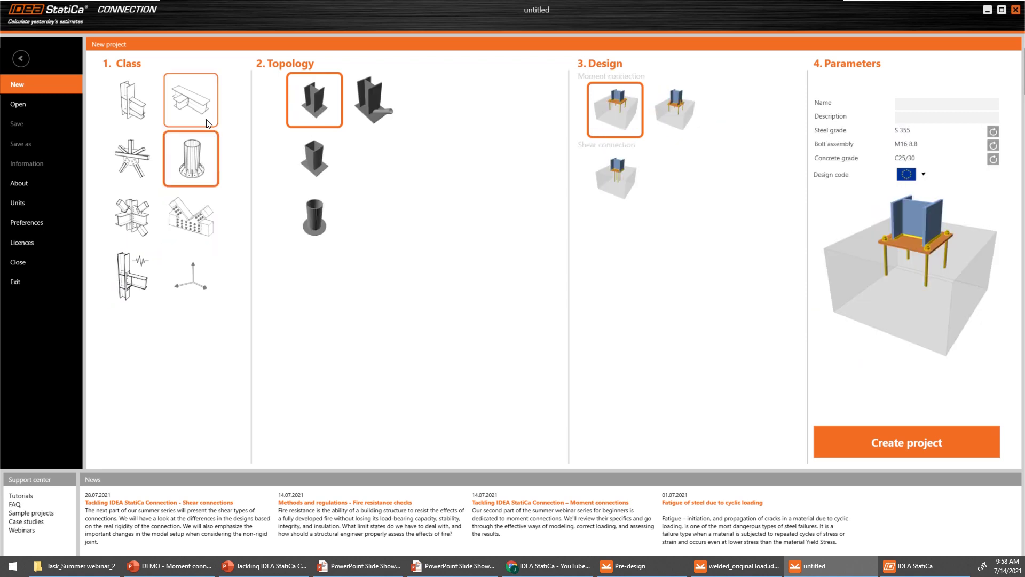
click(124, 101)
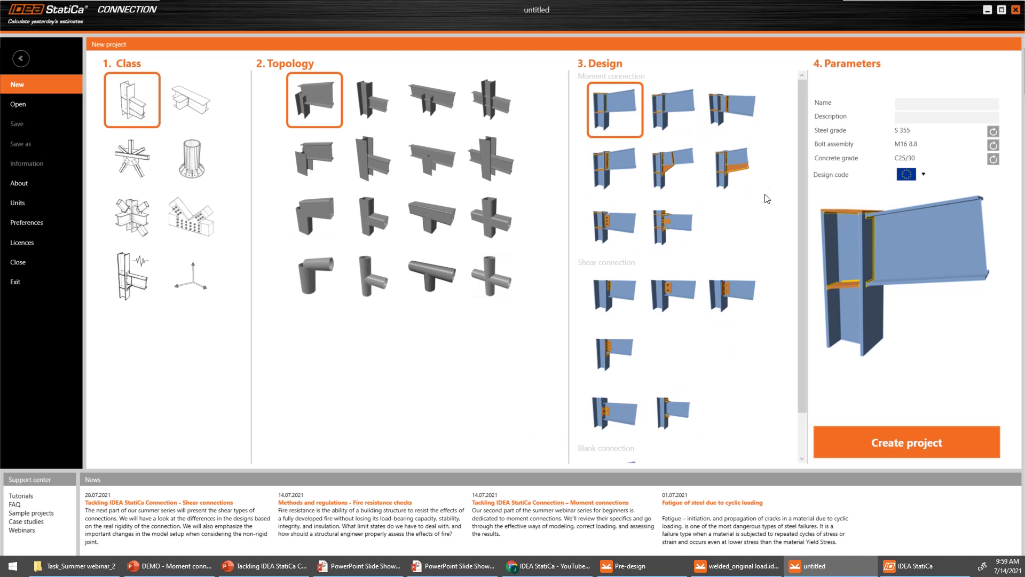
Step: Switch the design code to the American one to preview its parameters, and set it back to the European code
click(924, 176)
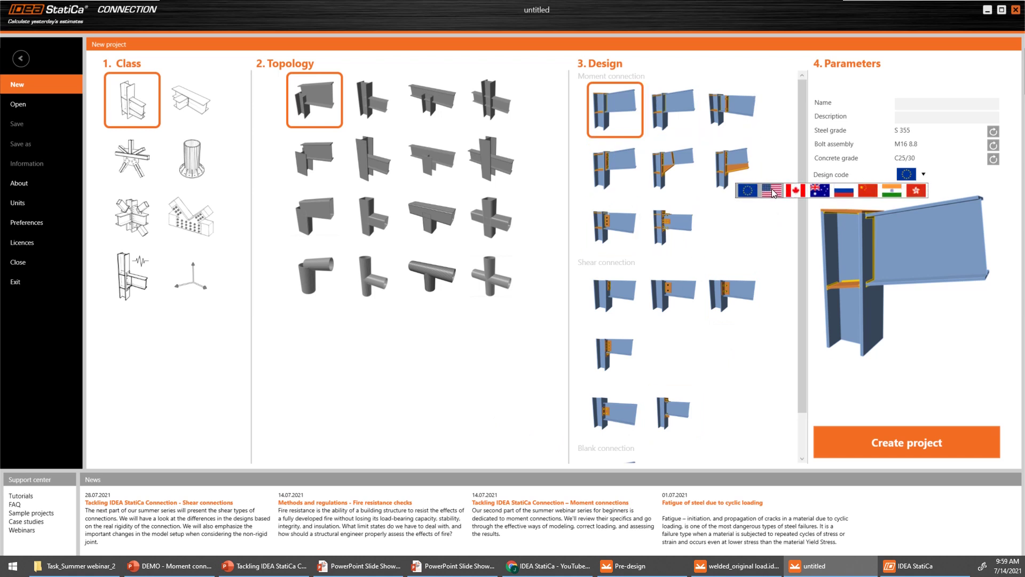
click(773, 191)
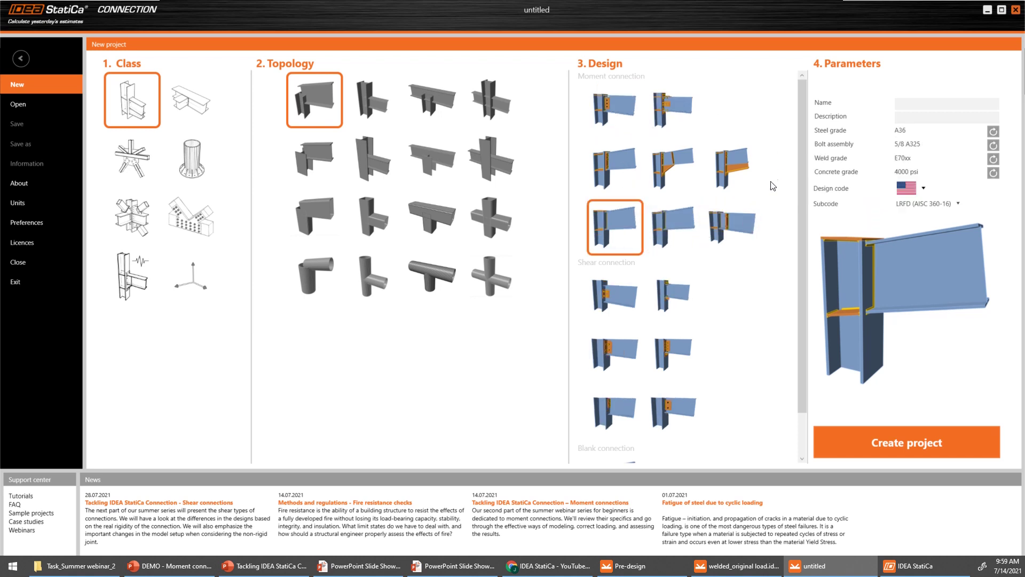
click(924, 188)
click(747, 202)
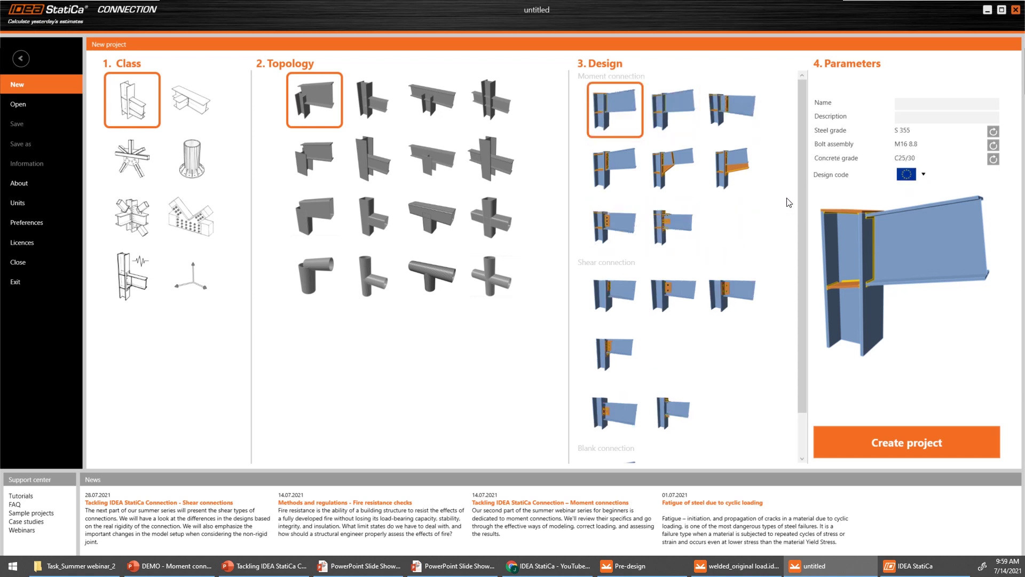
Step: Create a European-code project from the haunched, stiffened end plate moment connection design
click(685, 185)
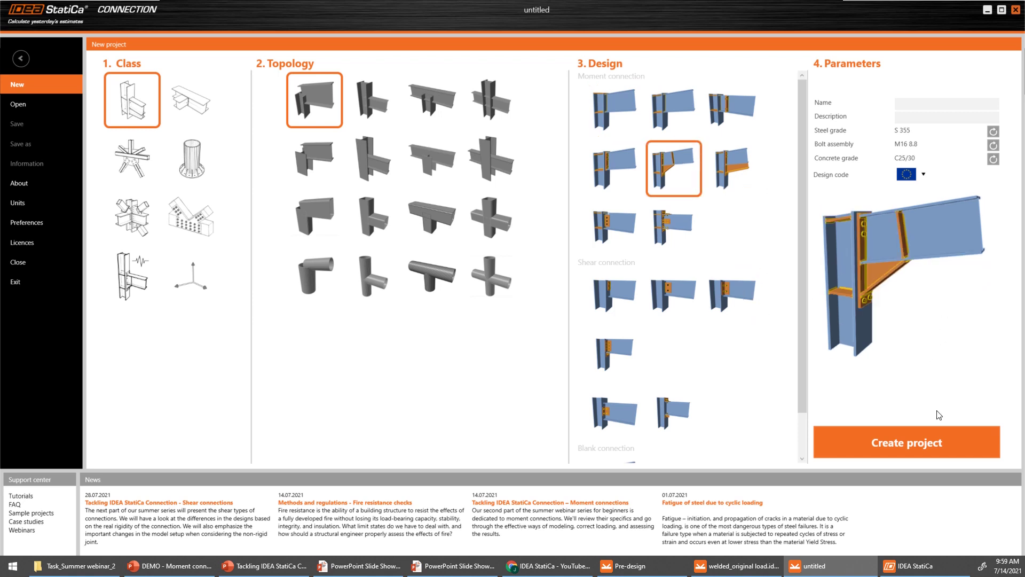
click(900, 445)
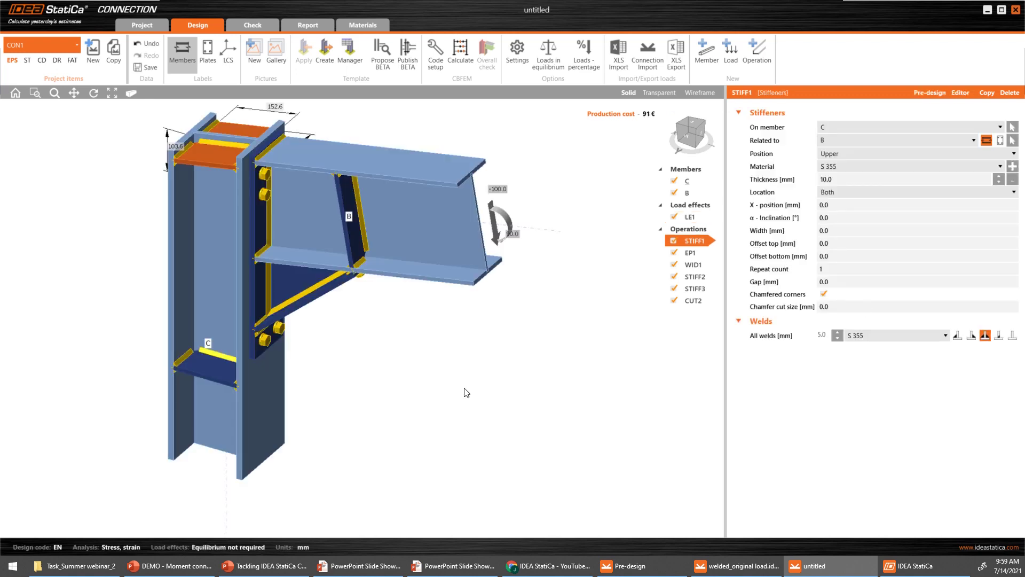
Step: Clear all manufacturing operations of the new project, keeping only the column and beam members
scroll(466, 393, down, 2)
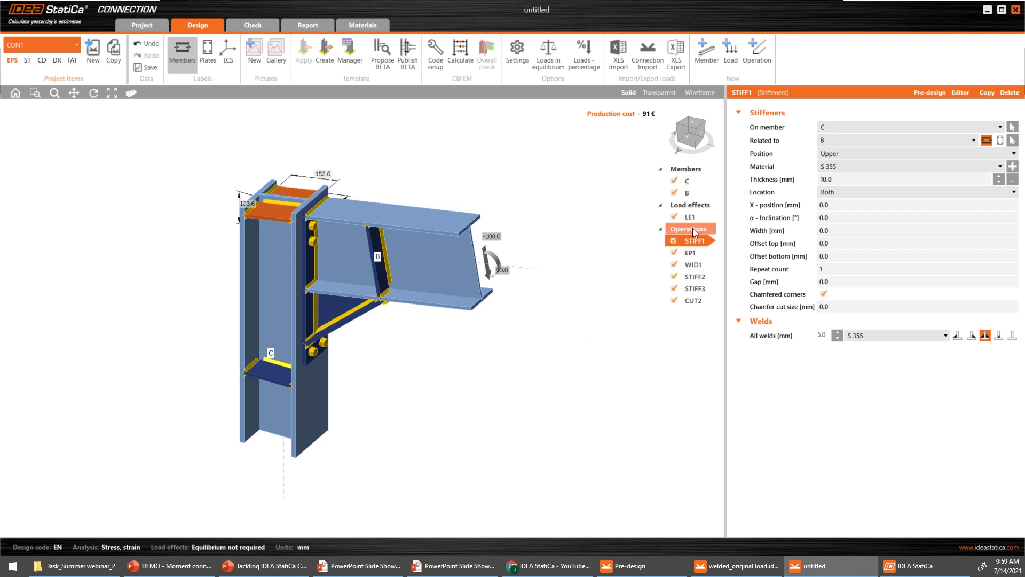
right_click(694, 243)
click(655, 251)
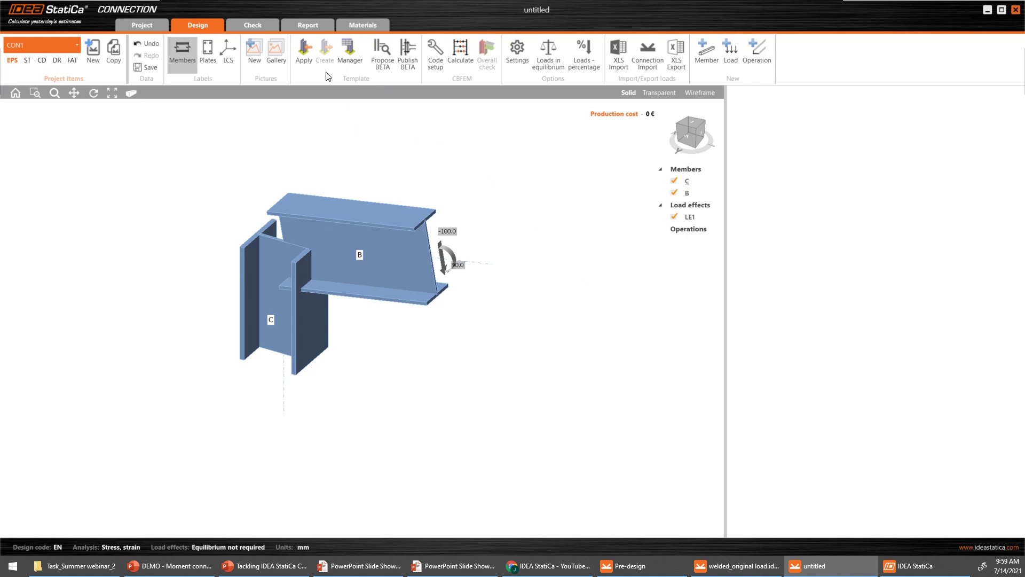
Step: Browse the connection templates and apply CB_EpHaunch with M16 8.8 as the default bolt
click(305, 50)
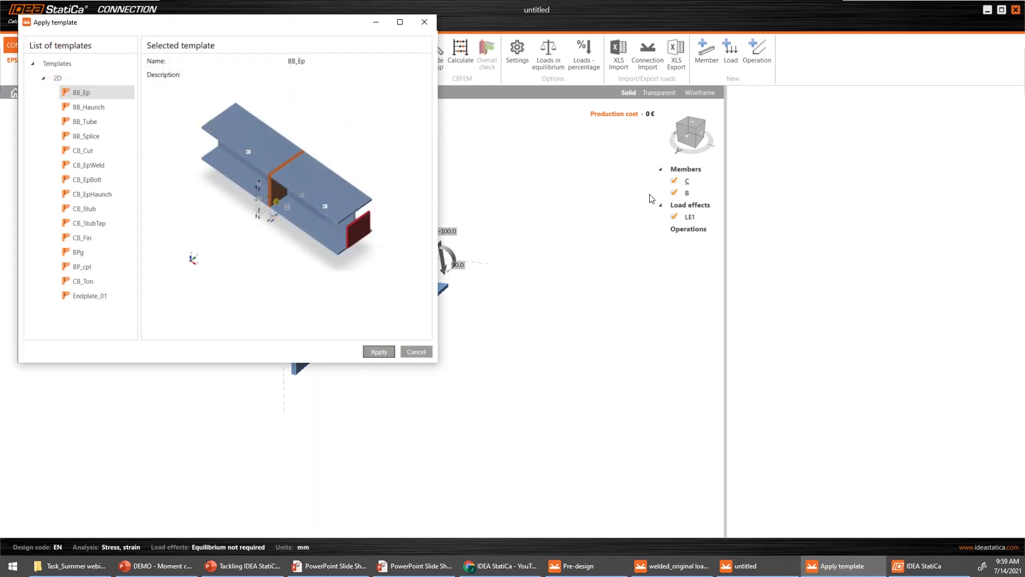
drag(283, 28, 711, 120)
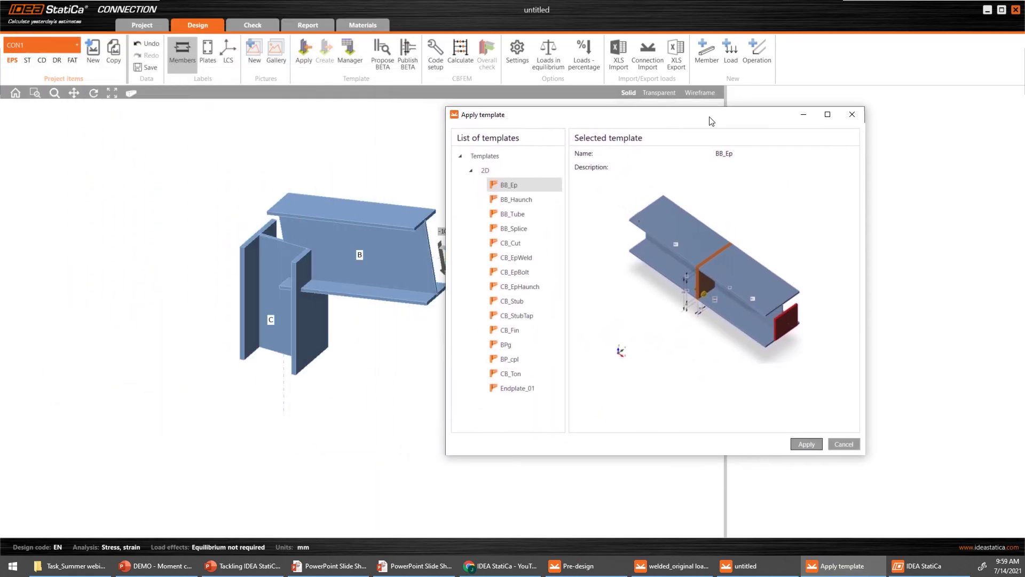
click(529, 199)
click(520, 213)
click(517, 228)
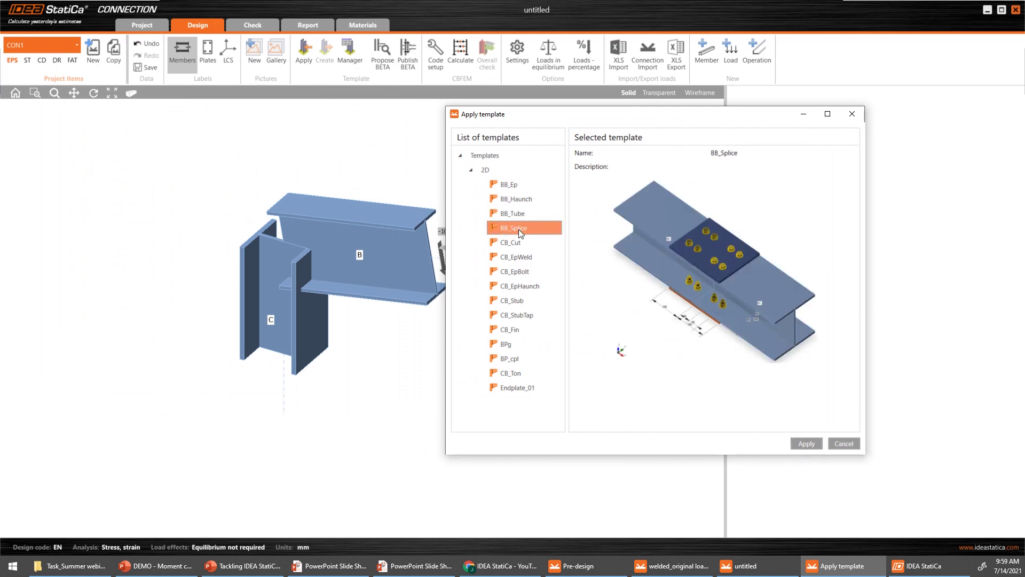
click(515, 242)
click(515, 256)
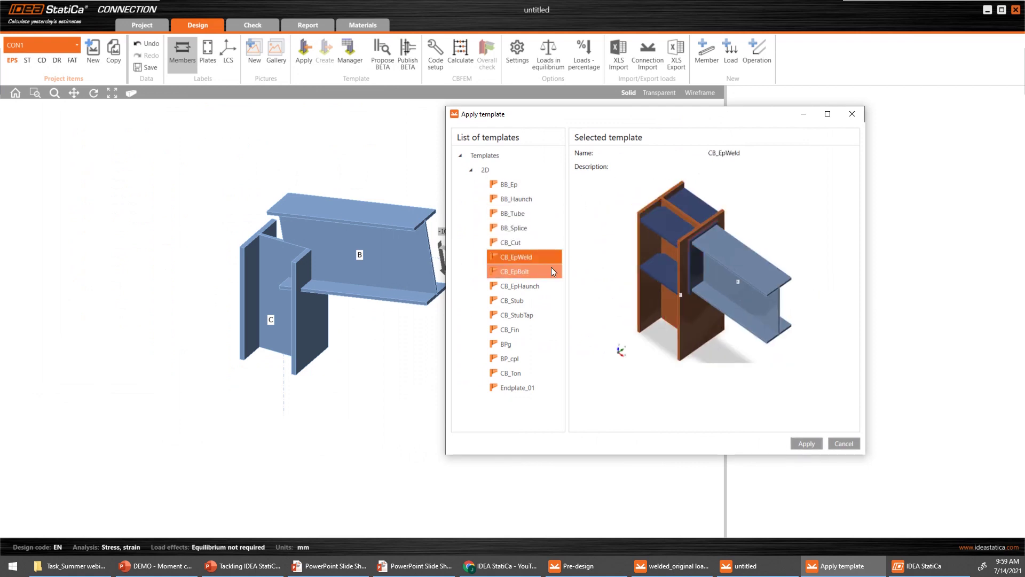
click(514, 273)
click(537, 286)
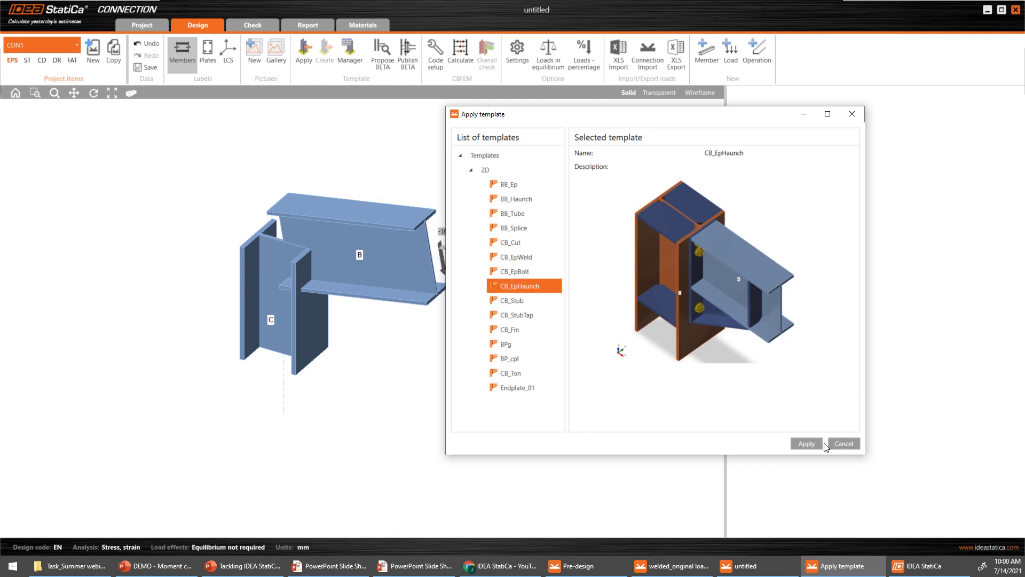
click(807, 444)
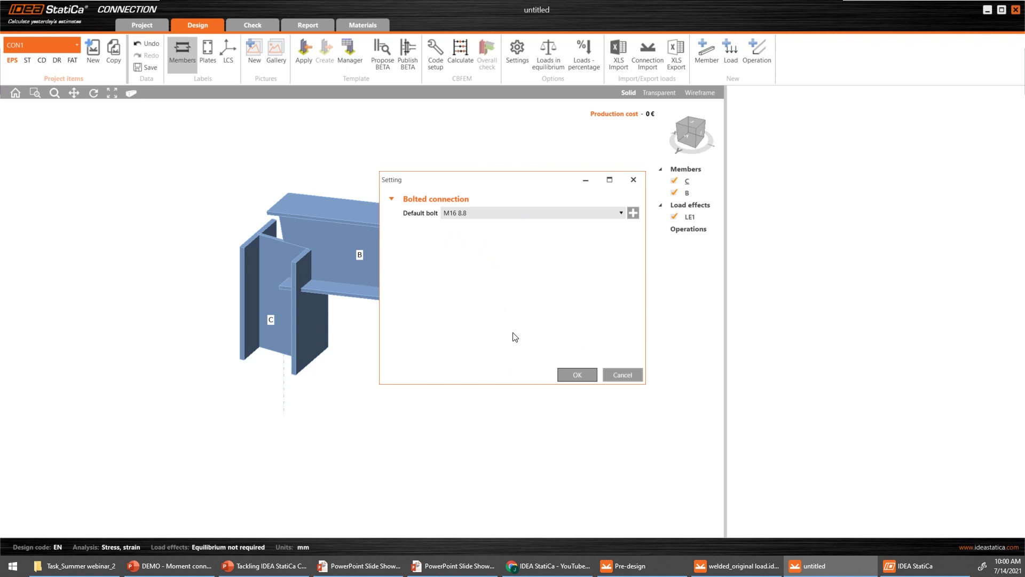
click(583, 375)
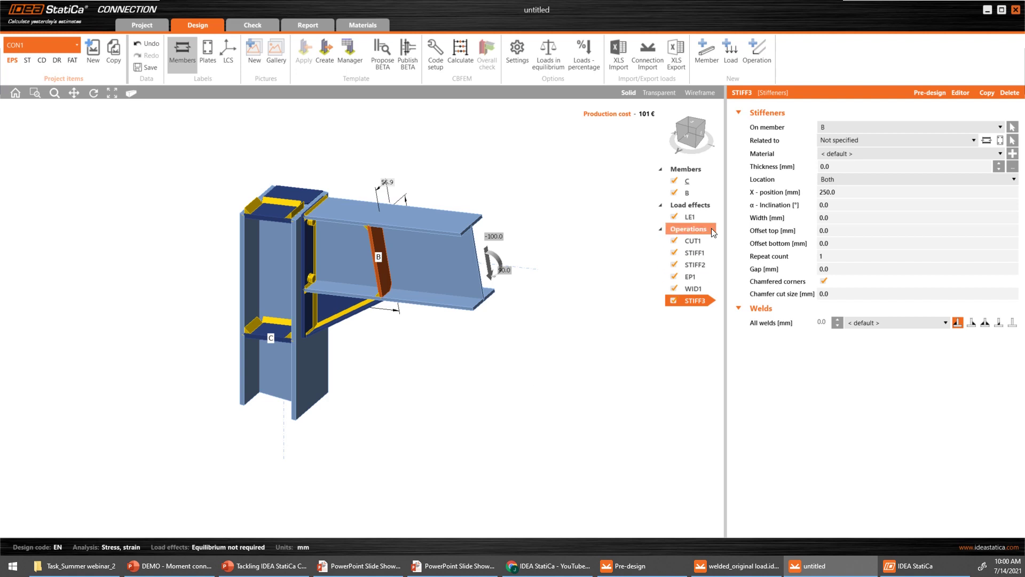
Step: Clear all operations added by the CB_EpHaunch template
right_click(690, 232)
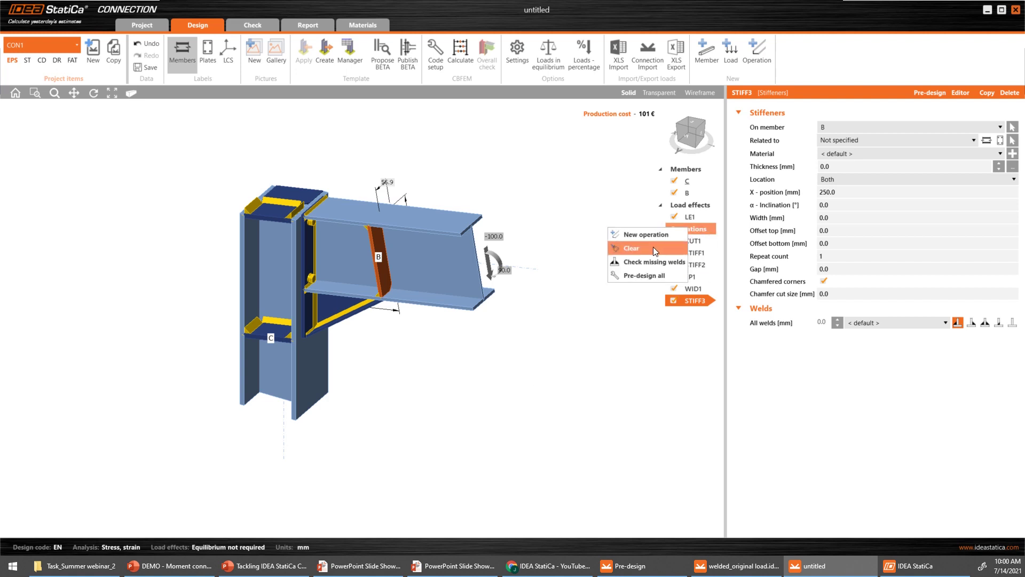
click(640, 248)
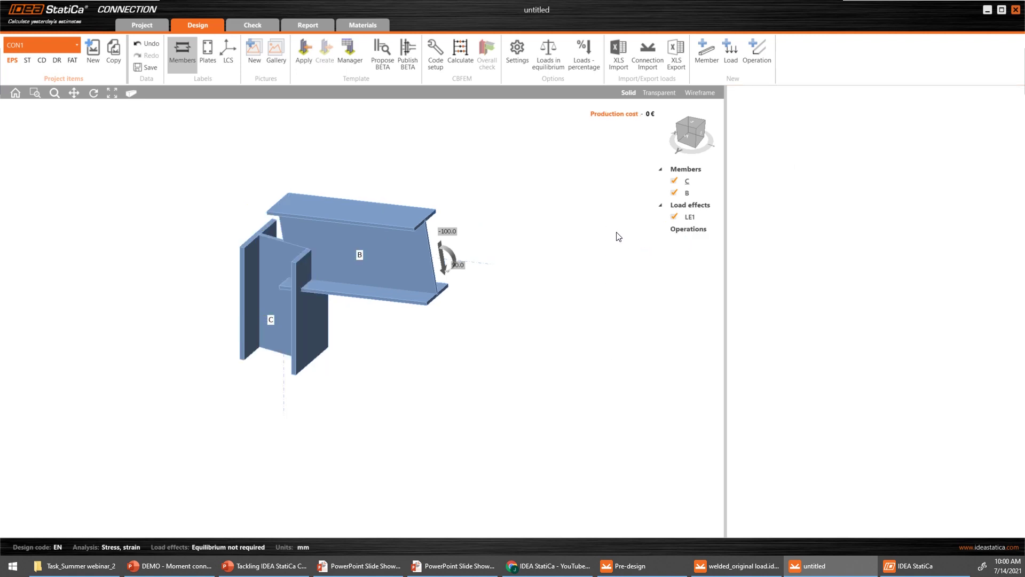
Step: Connect beam B to column C directly in the model using the haunched end plate design with M16 8.8 bolts
right_click(344, 261)
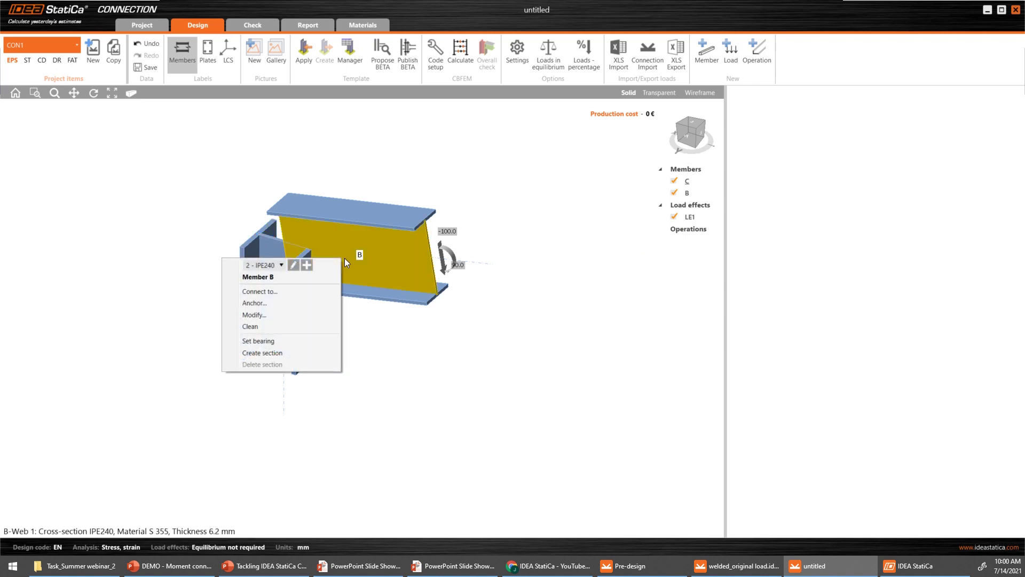
click(270, 292)
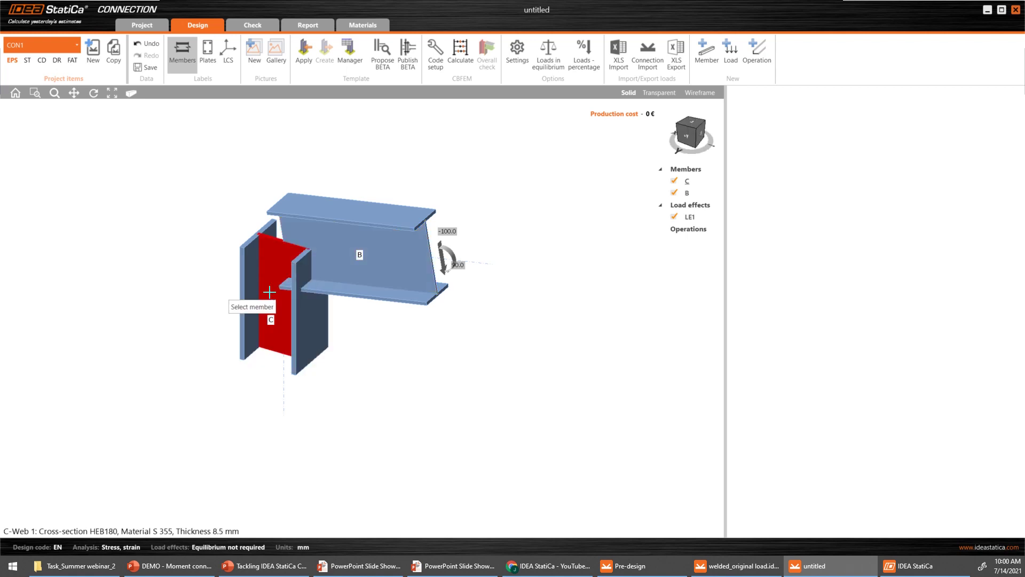
click(308, 314)
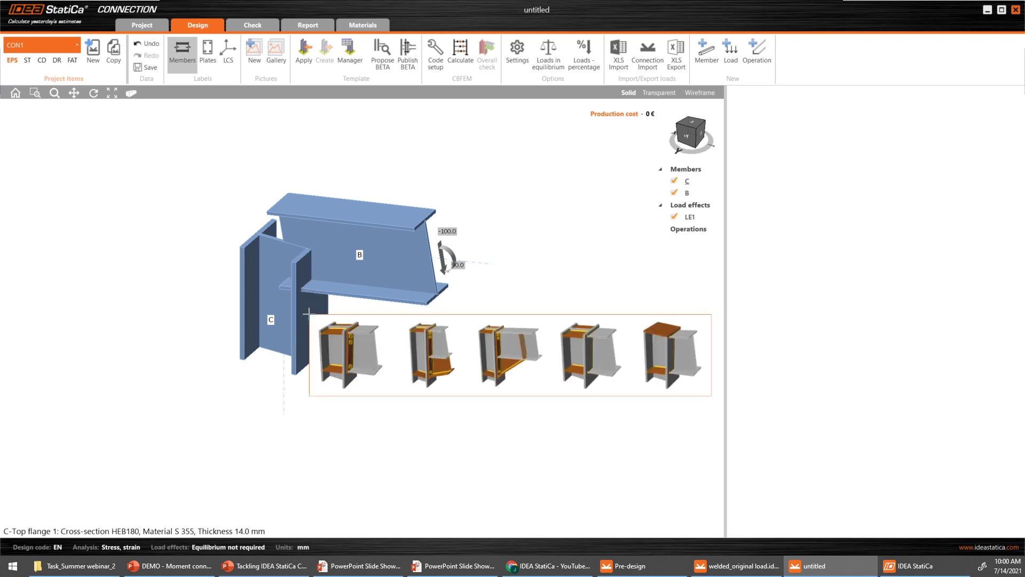
click(509, 355)
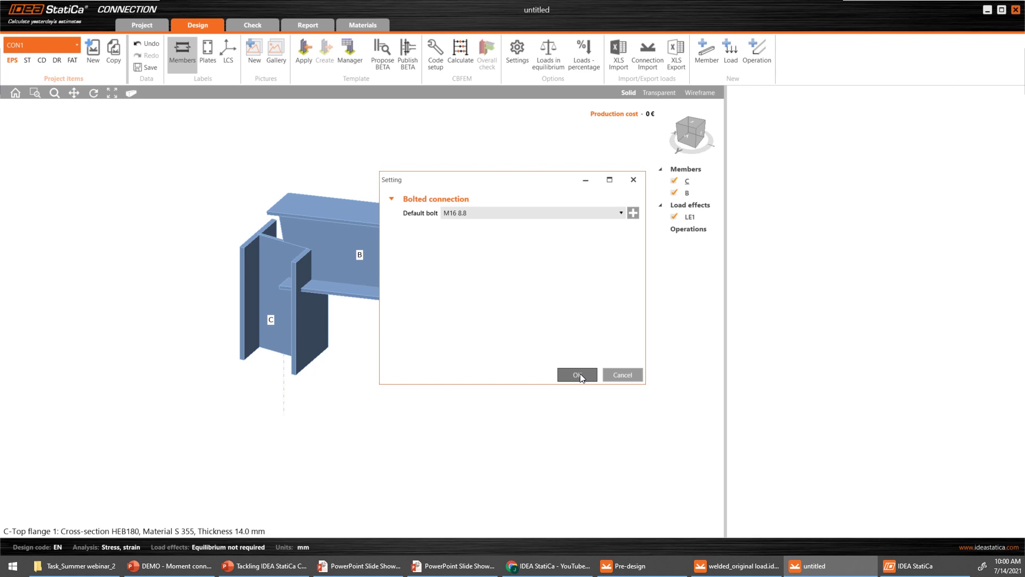
click(580, 373)
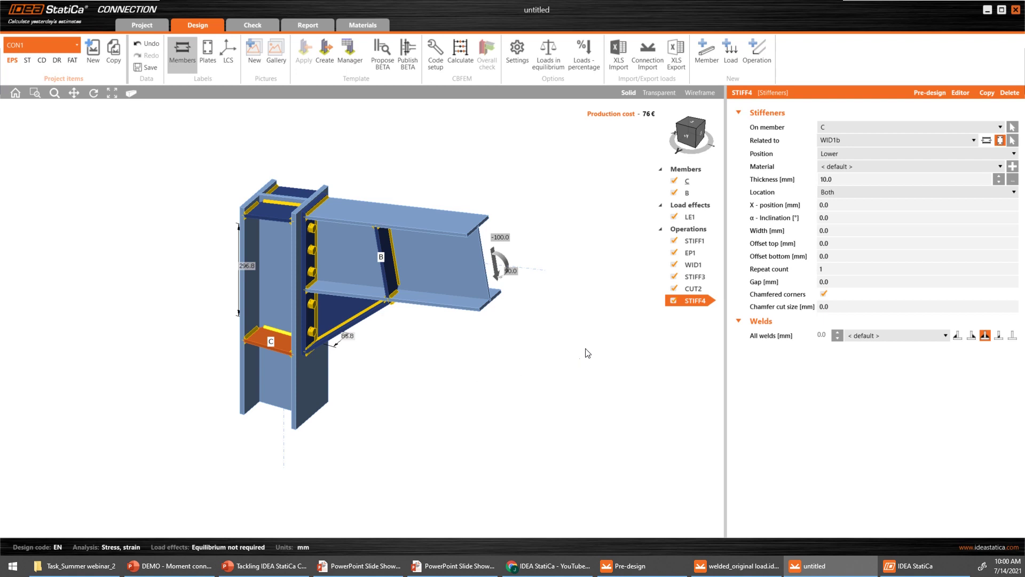
Step: Clear all operations created by connecting beam B to column C
right_click(675, 229)
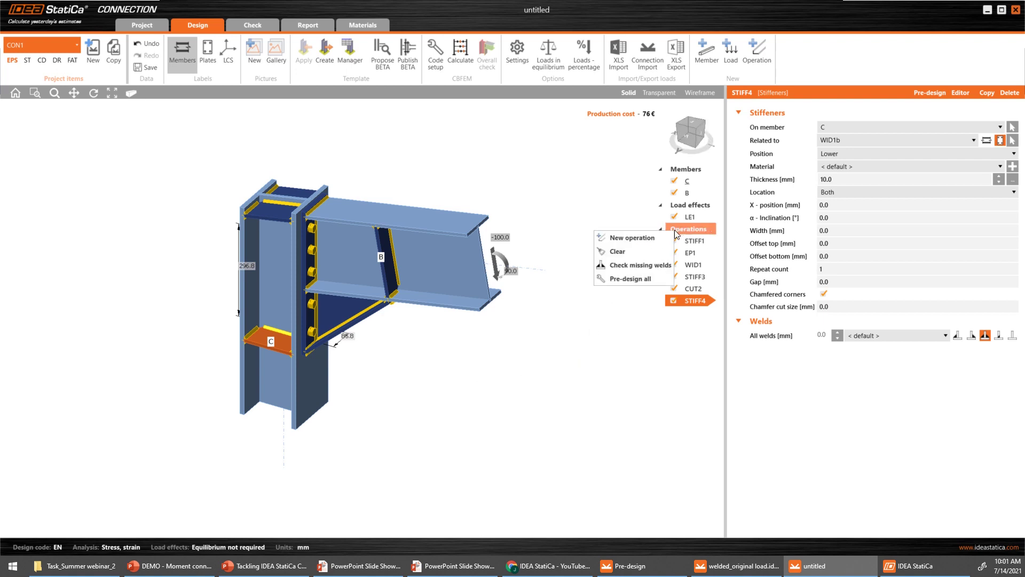
click(641, 250)
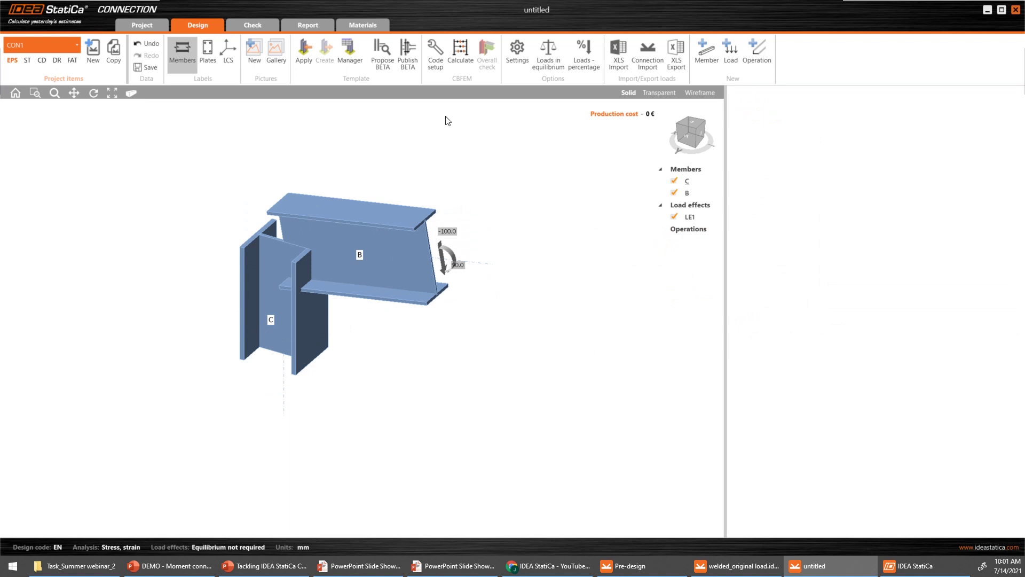
Step: Open the proposed connection designs, compare the welded-only and bolted-only filters, and restore both types for the current typology
click(377, 66)
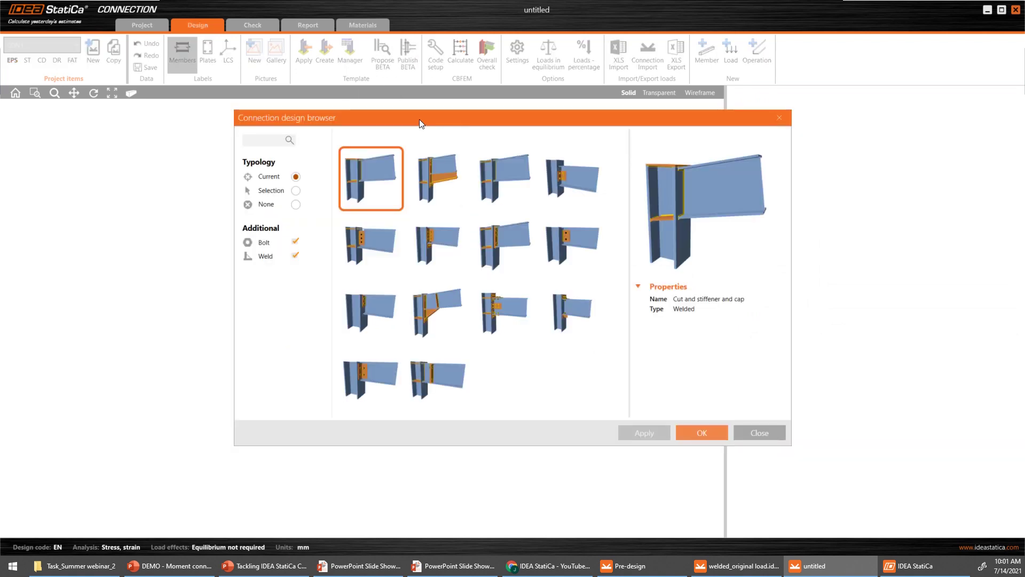
drag(421, 120, 640, 124)
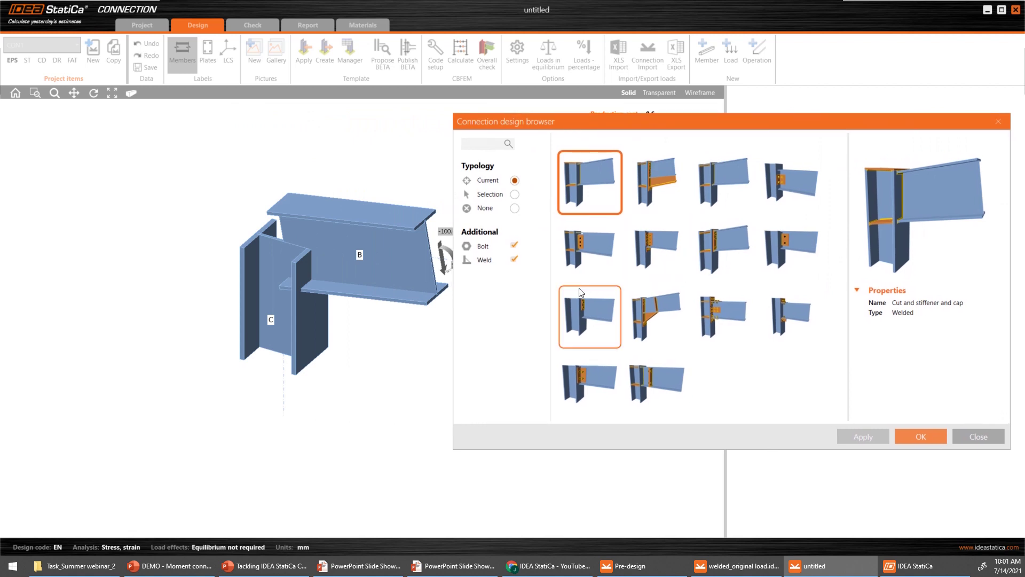
click(515, 245)
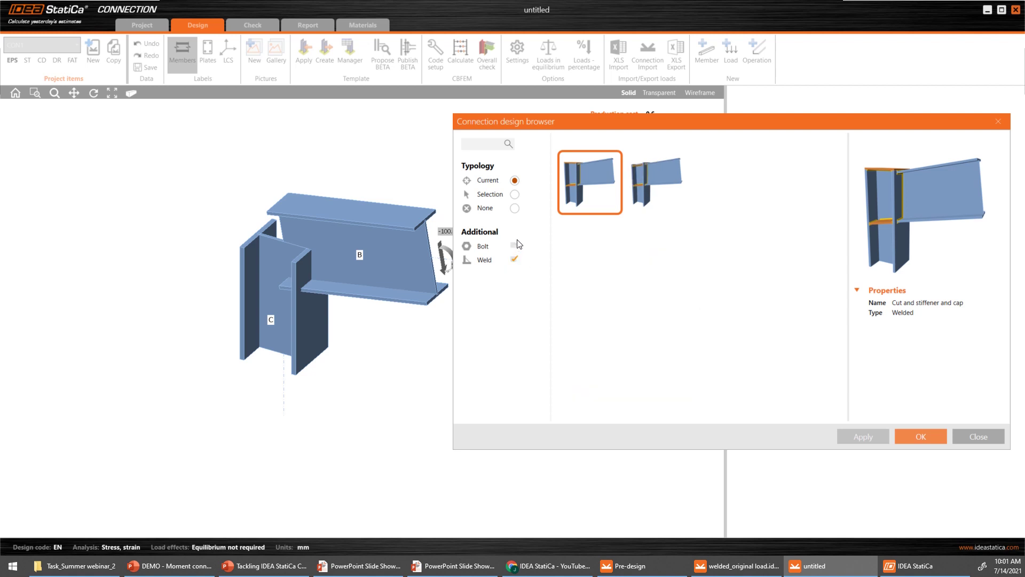
click(515, 245)
click(514, 259)
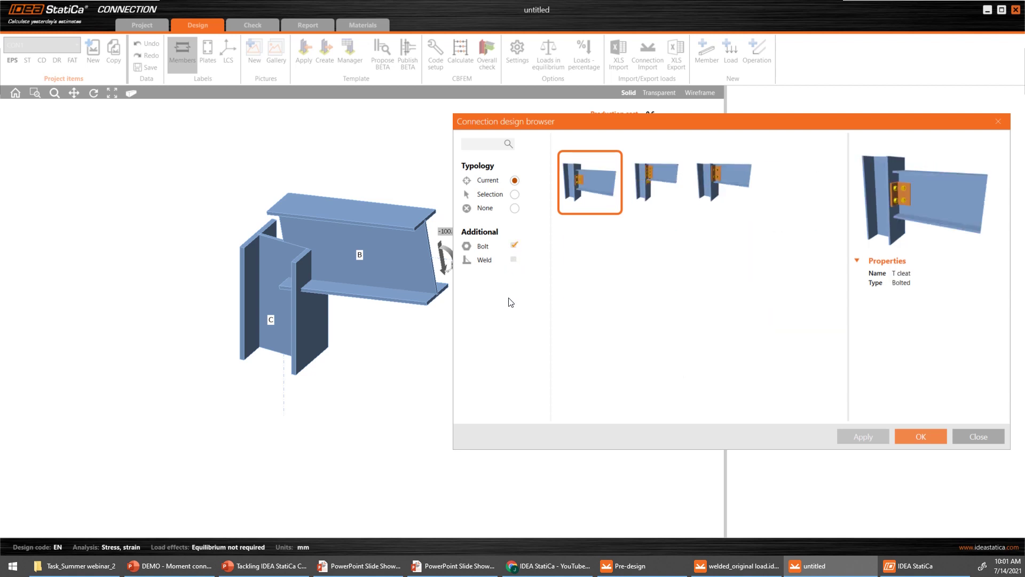
click(515, 260)
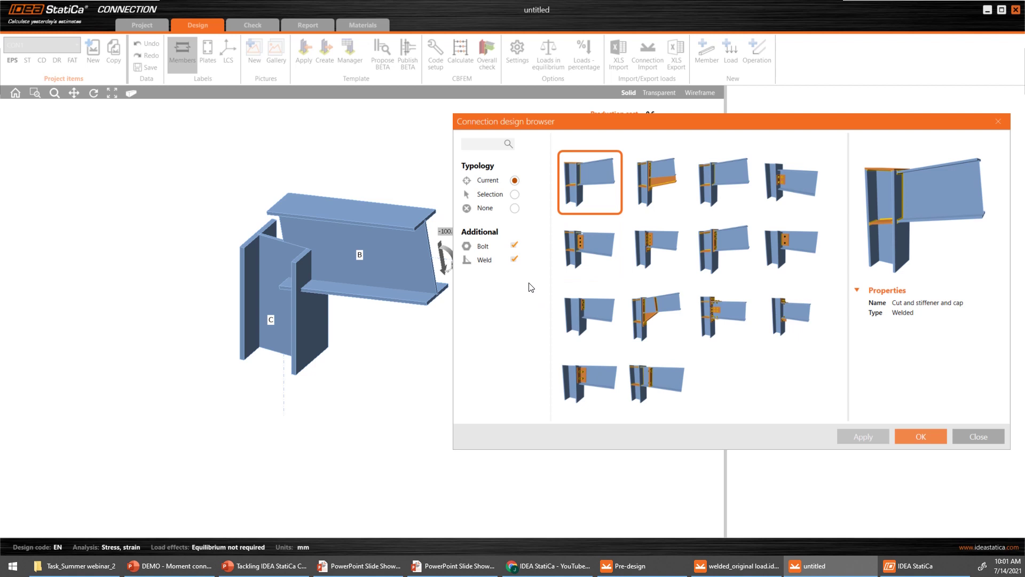
Step: Apply the proposed "End plate with widener" design with M16 8.8 as the default bolt
click(663, 322)
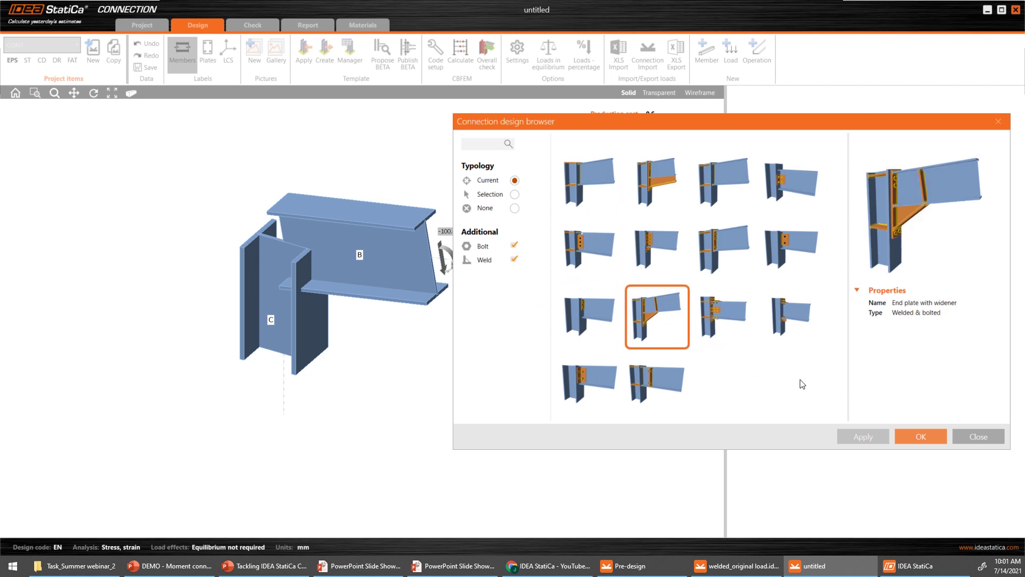
click(916, 435)
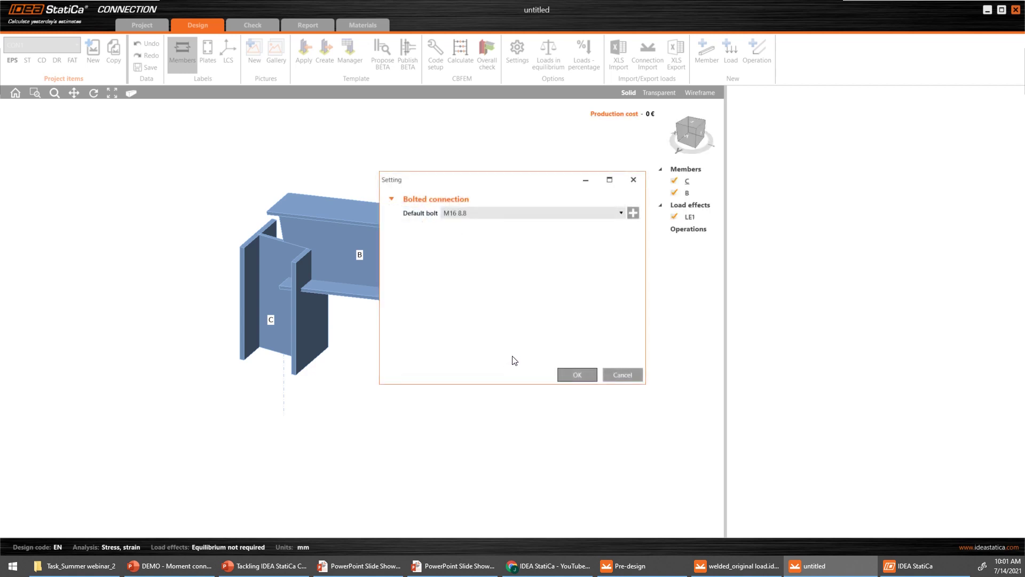
click(578, 374)
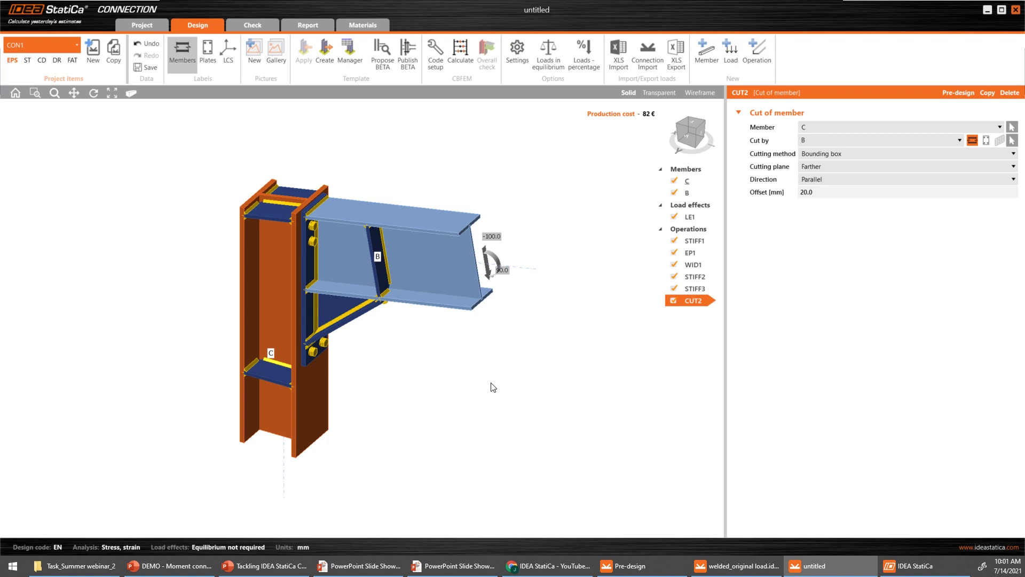
Step: Switch to the DEMO - Moment connections_01.pptx presentation in PowerPoint and resume its slide show
click(170, 565)
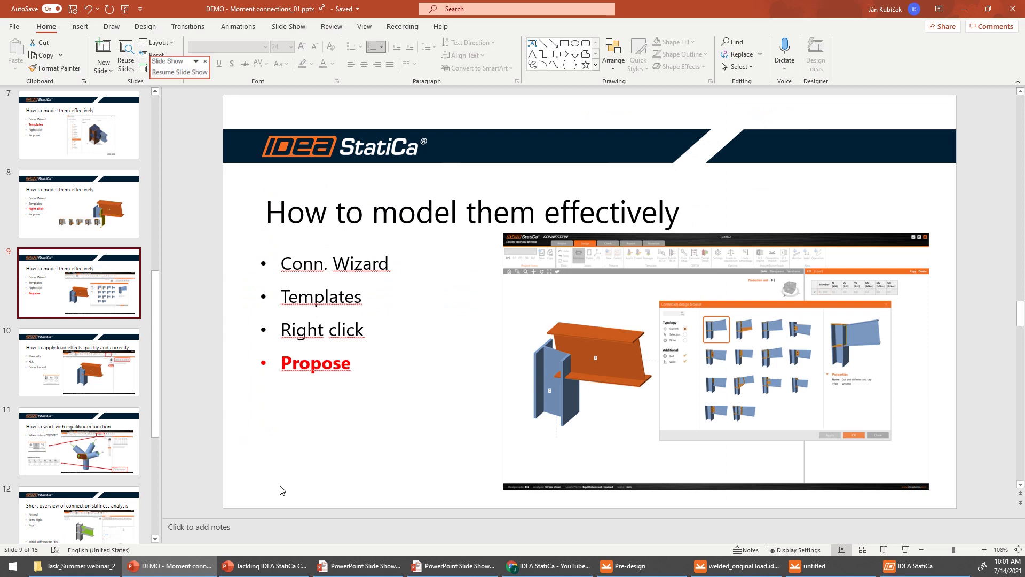
key(shift+F5)
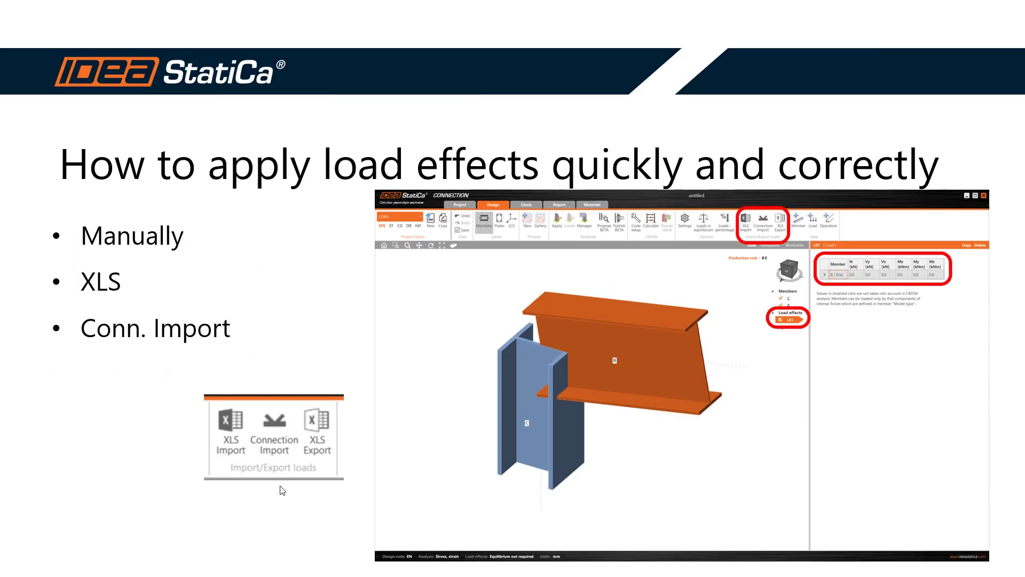